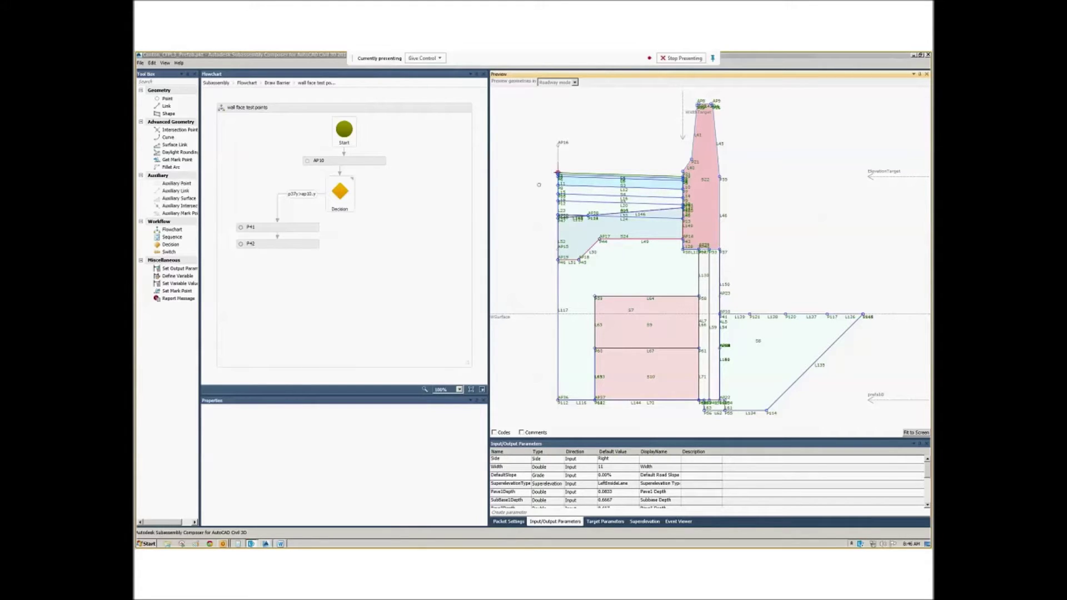
Raise the elevation target and lower it back, then fit the whole retaining wall in the Preview
{"action": "middle_click_drag", "start_coordinate": [506, 179], "coordinate": [642, 169]}
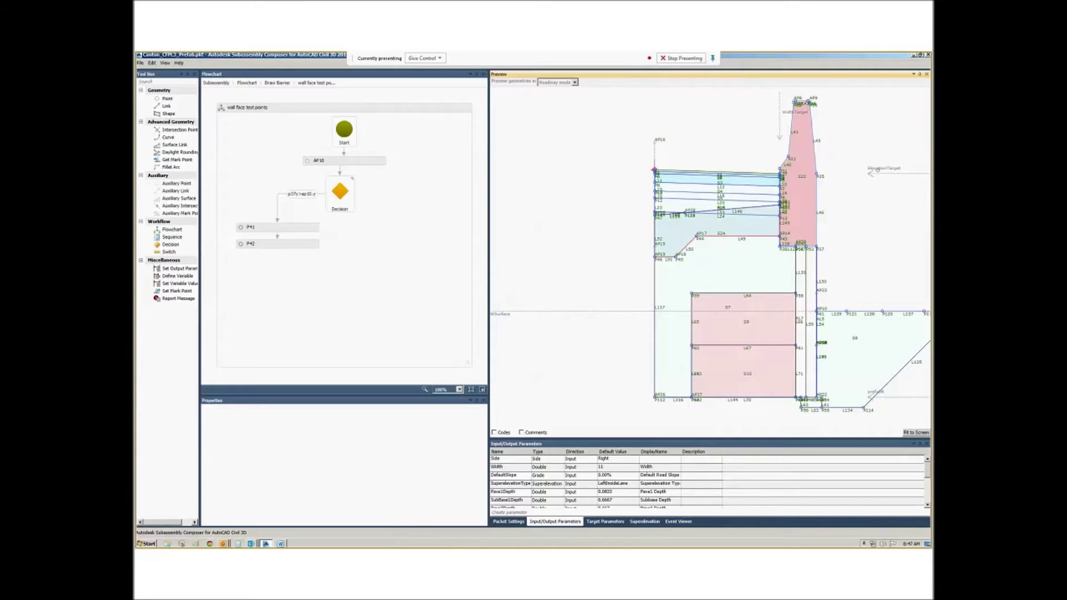
{"action": "left_click_drag", "start_coordinate": [877, 170], "coordinate": [875, 158]}
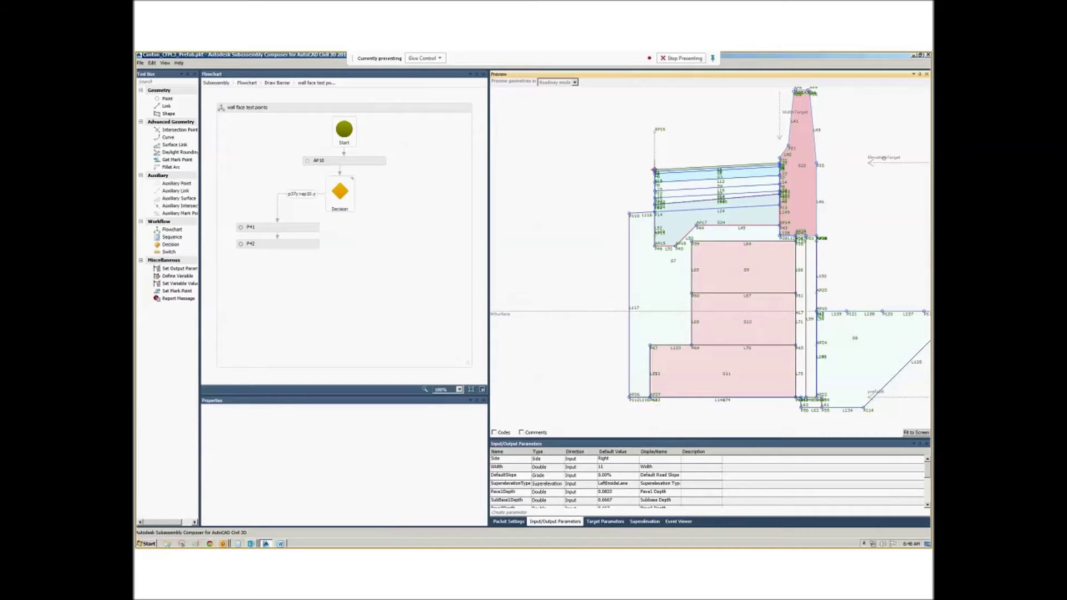
{"action": "left_click_drag", "start_coordinate": [883, 159], "coordinate": [880, 168]}
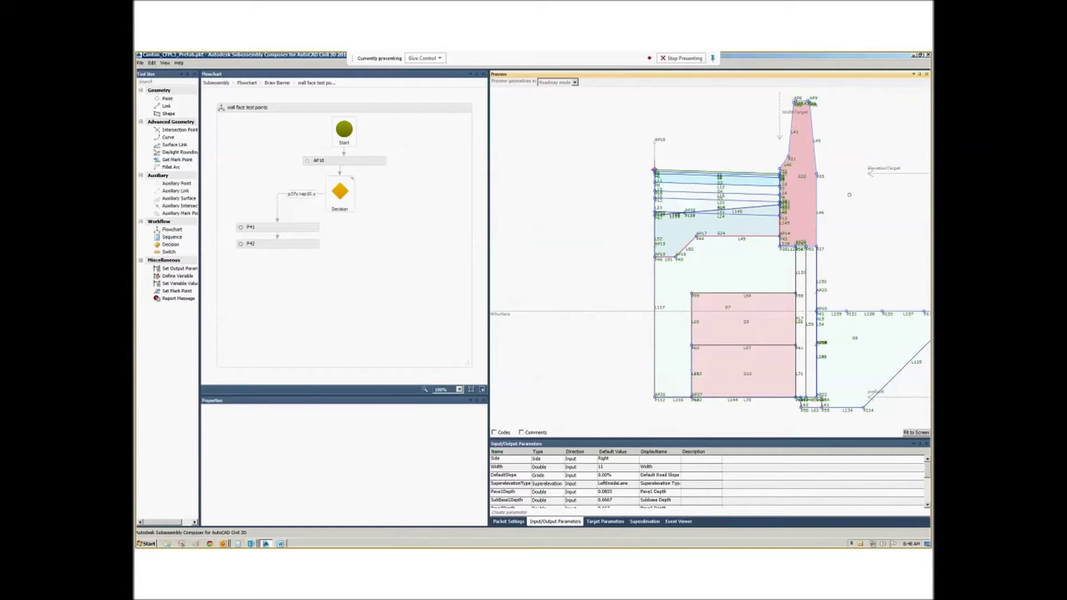
{"action": "left_click", "coordinate": [914, 432]}
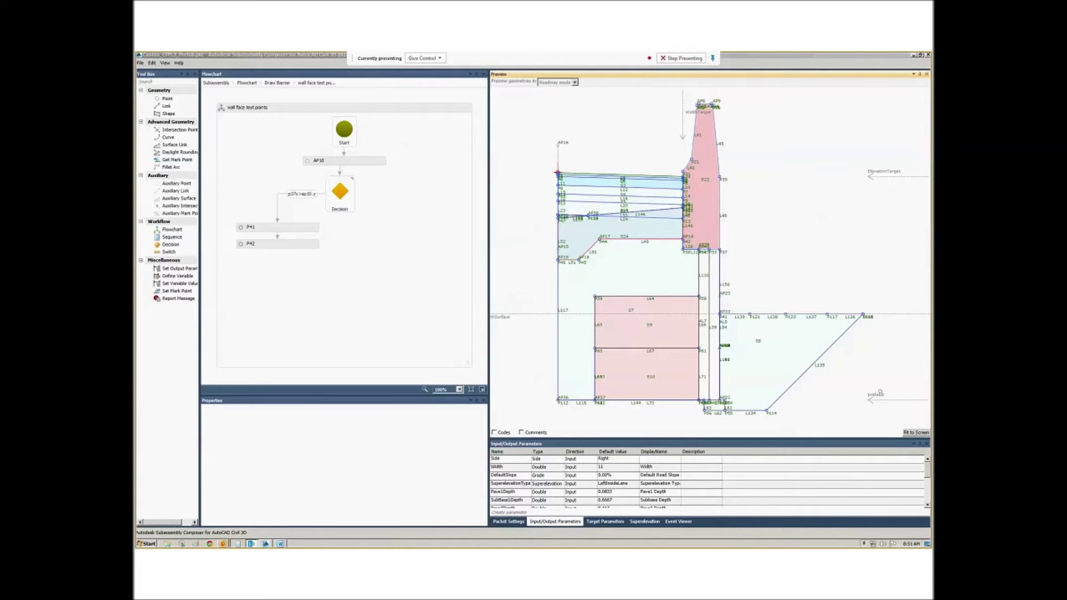
Drag the prefab target higher in stages until the lower stack shows one red block
{"action": "left_click_drag", "start_coordinate": [876, 396], "coordinate": [870, 380]}
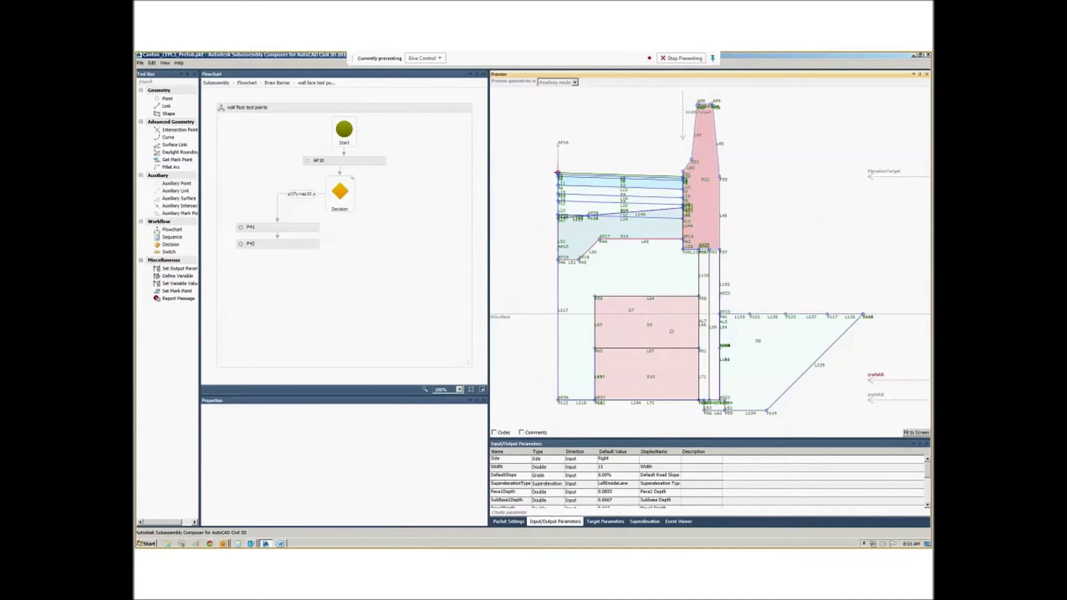
{"action": "left_click_drag", "start_coordinate": [870, 380], "coordinate": [873, 364]}
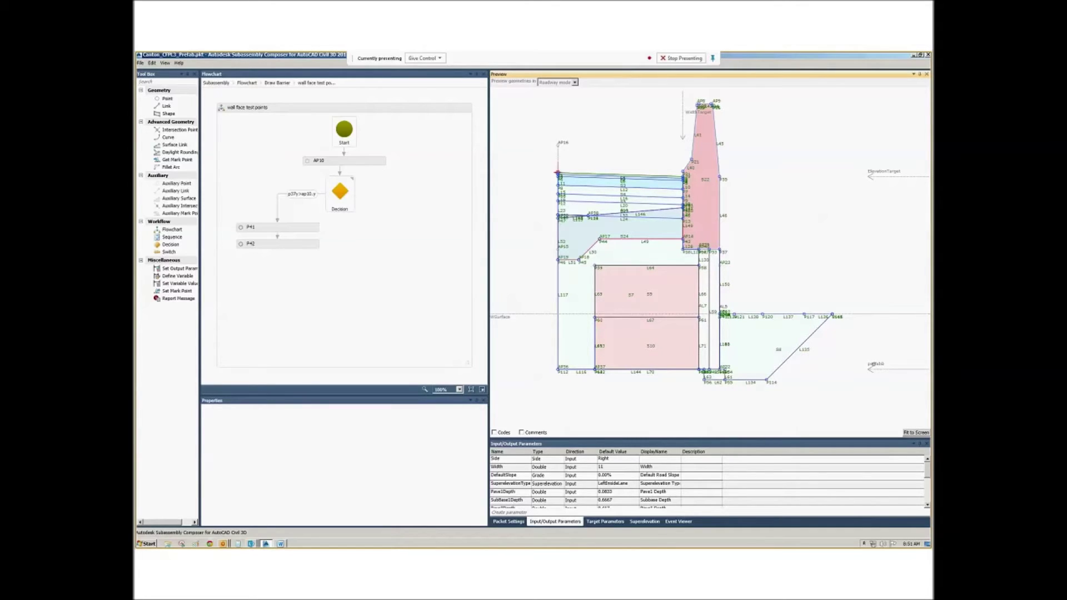
{"action": "left_click_drag", "start_coordinate": [873, 364], "coordinate": [871, 352]}
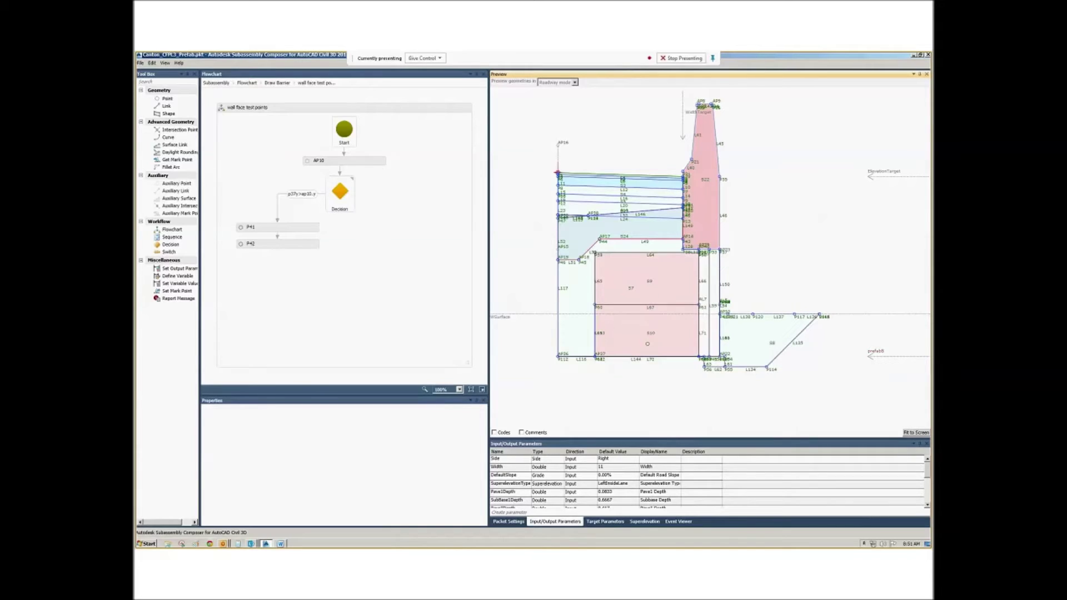
{"action": "left_click_drag", "start_coordinate": [873, 348], "coordinate": [874, 339]}
{"action": "left_click_drag", "start_coordinate": [874, 340], "coordinate": [872, 340]}
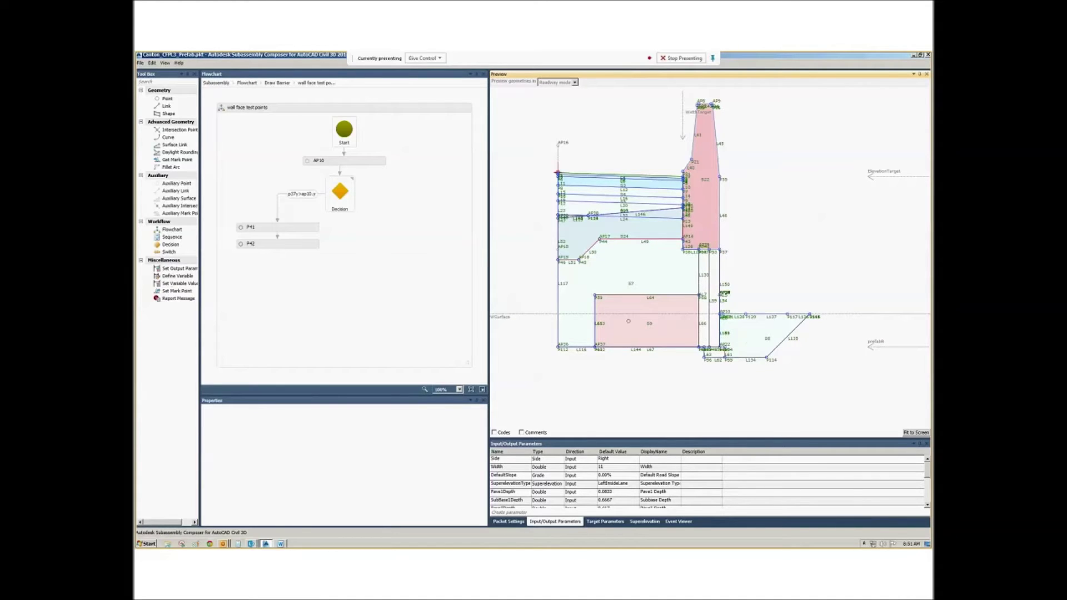
Lower the prefab target and the WSurface target line to deepen the wall
{"action": "scroll", "coordinate": [701, 333], "scroll_direction": "down", "scroll_amount": 5}
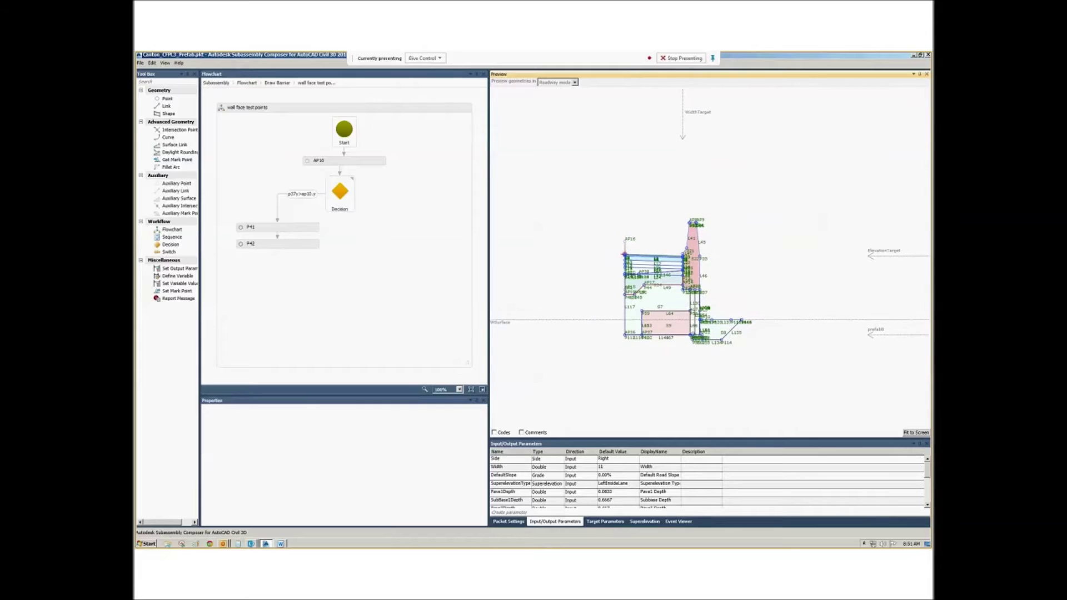
{"action": "middle_click_drag", "start_coordinate": [666, 333], "coordinate": [671, 256]}
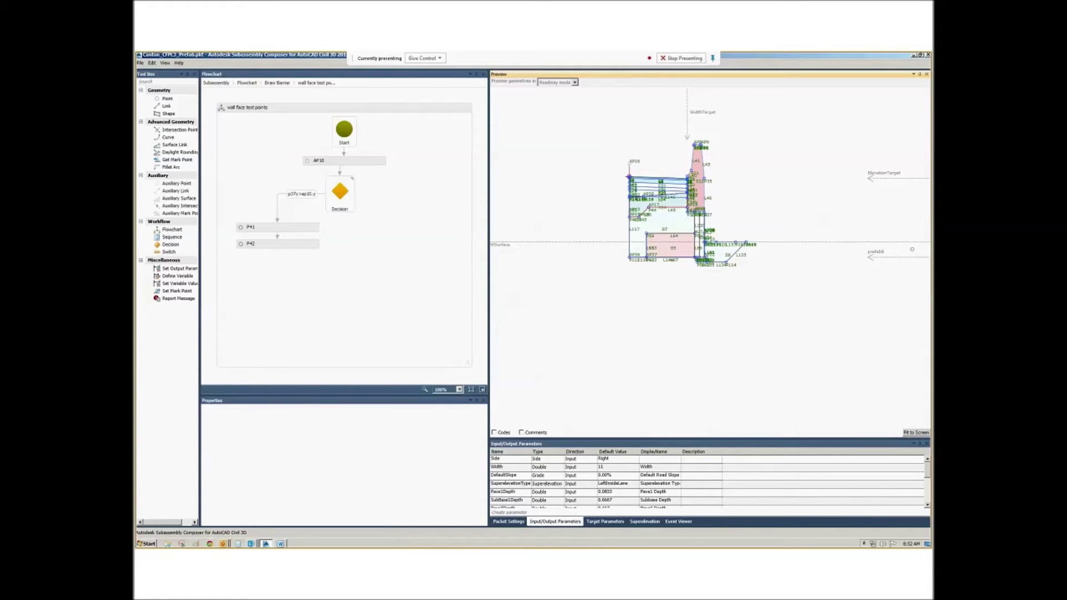
{"action": "left_click_drag", "start_coordinate": [882, 254], "coordinate": [870, 320]}
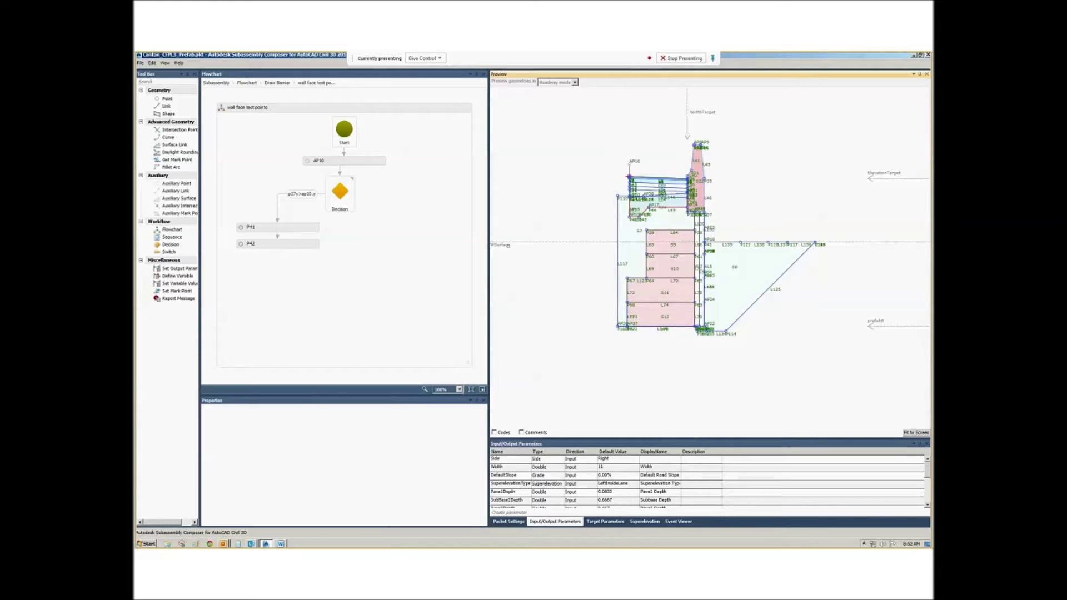
{"action": "left_click_drag", "start_coordinate": [507, 245], "coordinate": [507, 284]}
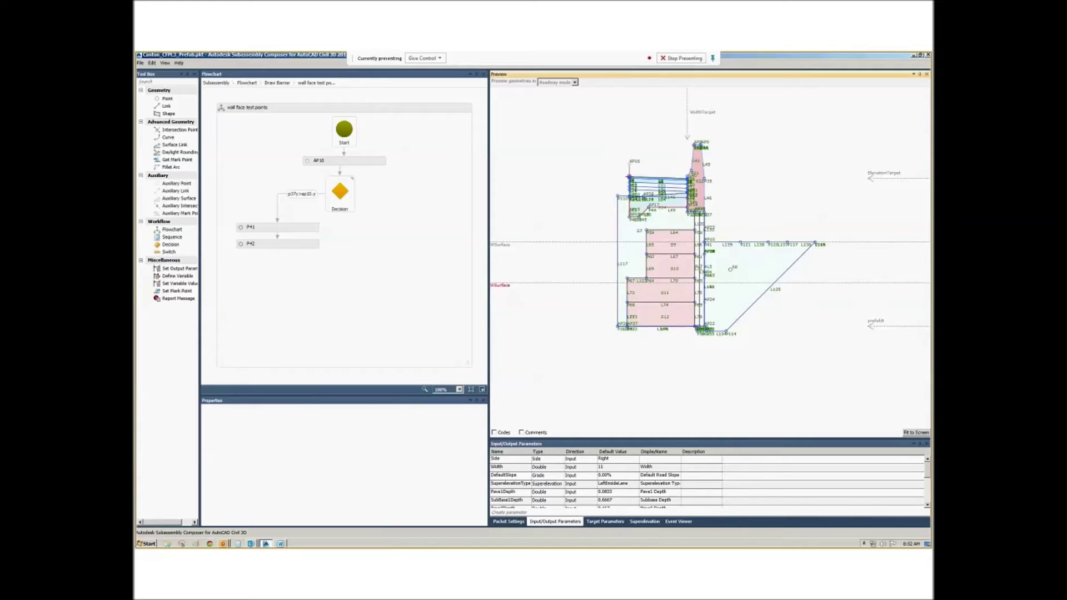
{"action": "left_click_drag", "start_coordinate": [508, 285], "coordinate": [507, 285]}
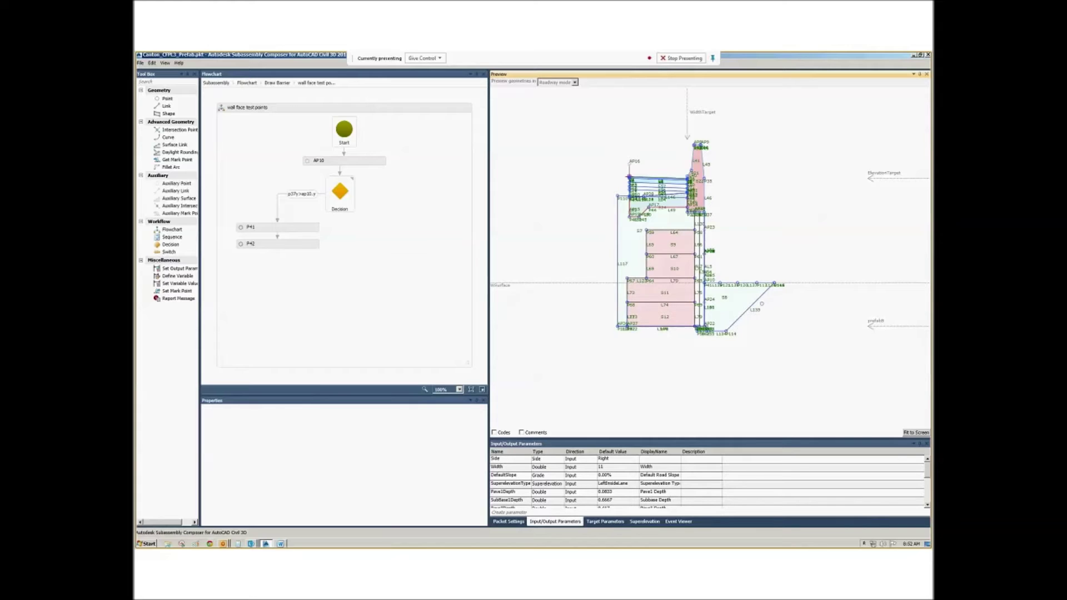
Drop the prefab base target and WSurface line further, below WSurface's original level
{"action": "scroll", "coordinate": [761, 304], "scroll_direction": "down", "scroll_amount": 2}
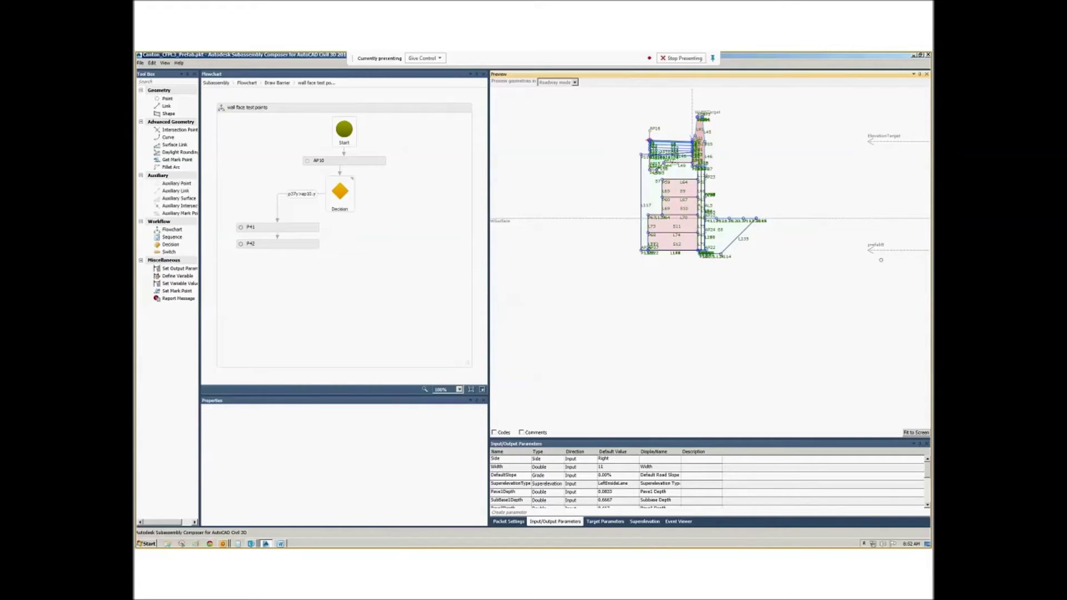
{"action": "left_click_drag", "start_coordinate": [877, 246], "coordinate": [874, 348]}
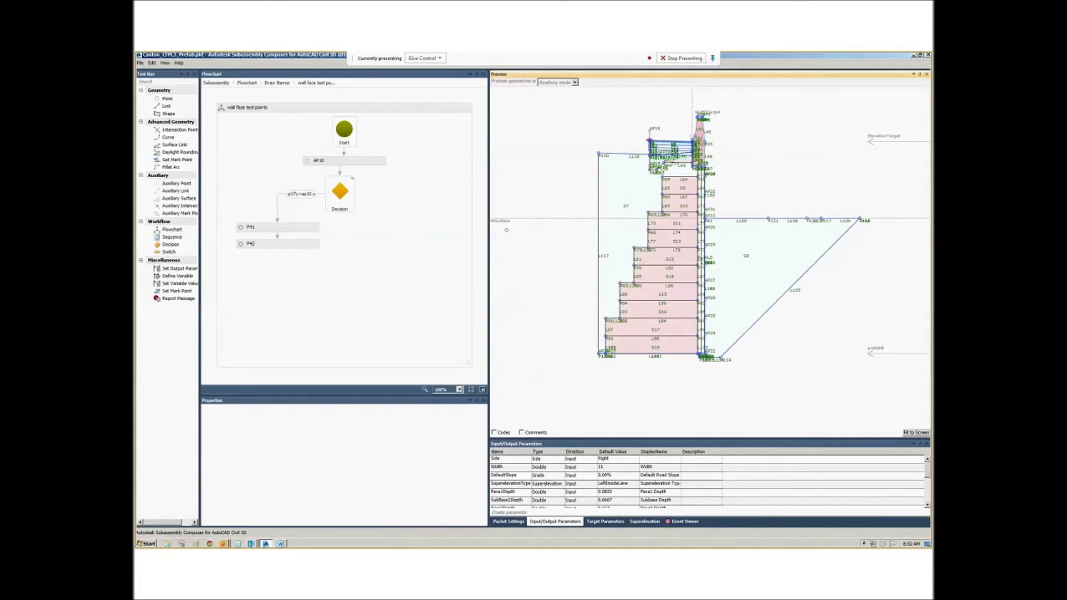
{"action": "left_click_drag", "start_coordinate": [506, 229], "coordinate": [591, 278]}
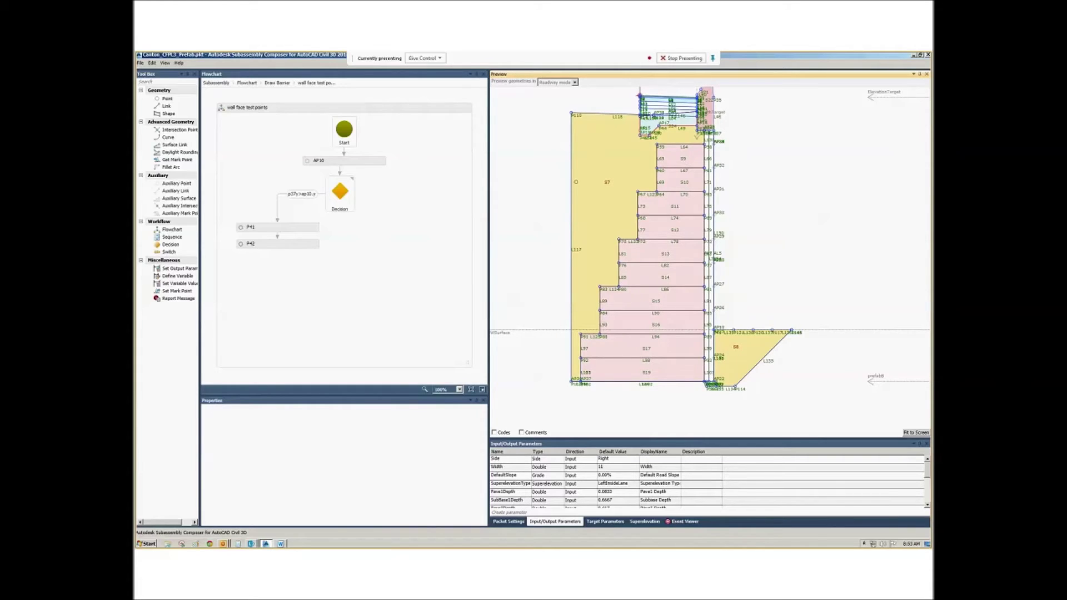
{"action": "scroll", "coordinate": [816, 336], "scroll_direction": "down", "scroll_amount": 3}
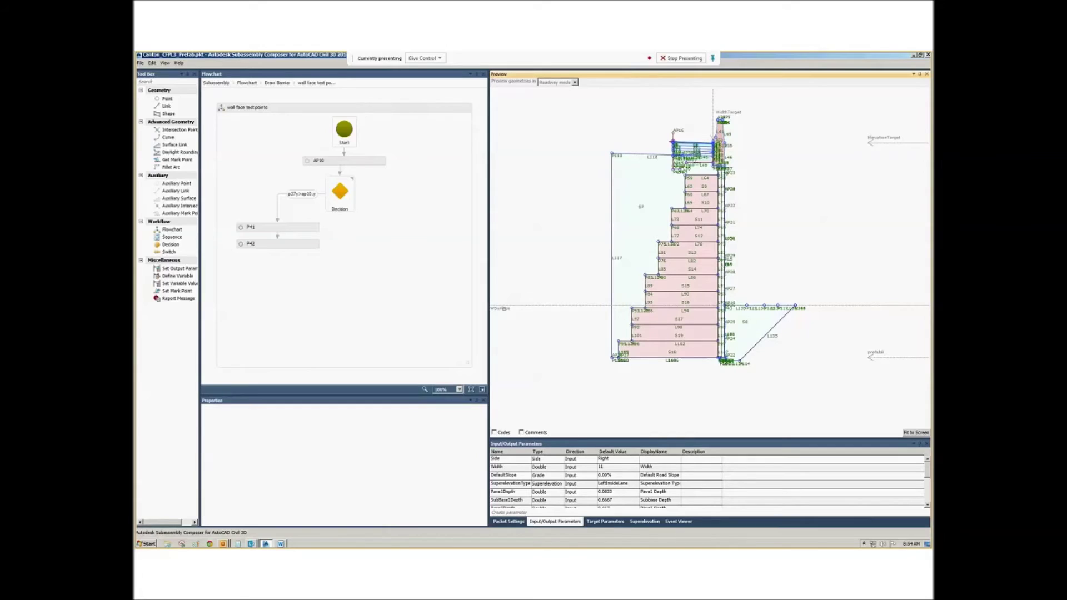
Move the prefab0 target and the WSurface target line down to regenerate a deeper wall
{"action": "scroll", "coordinate": [710, 222], "scroll_direction": "down", "scroll_amount": 2}
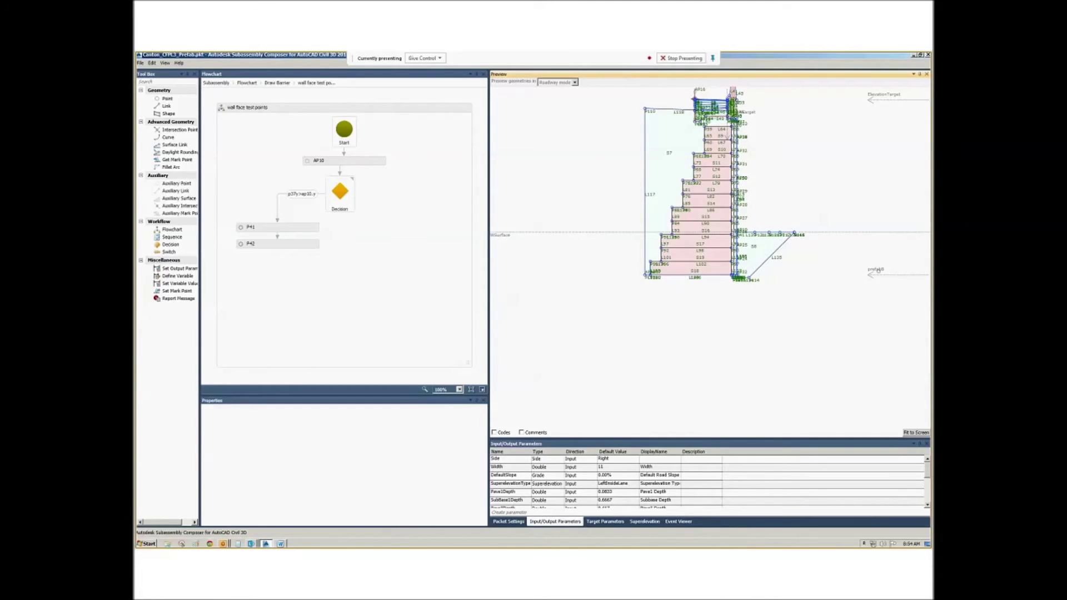
{"action": "left_click_drag", "start_coordinate": [878, 270], "coordinate": [876, 335]}
{"action": "left_click_drag", "start_coordinate": [887, 327], "coordinate": [888, 329]}
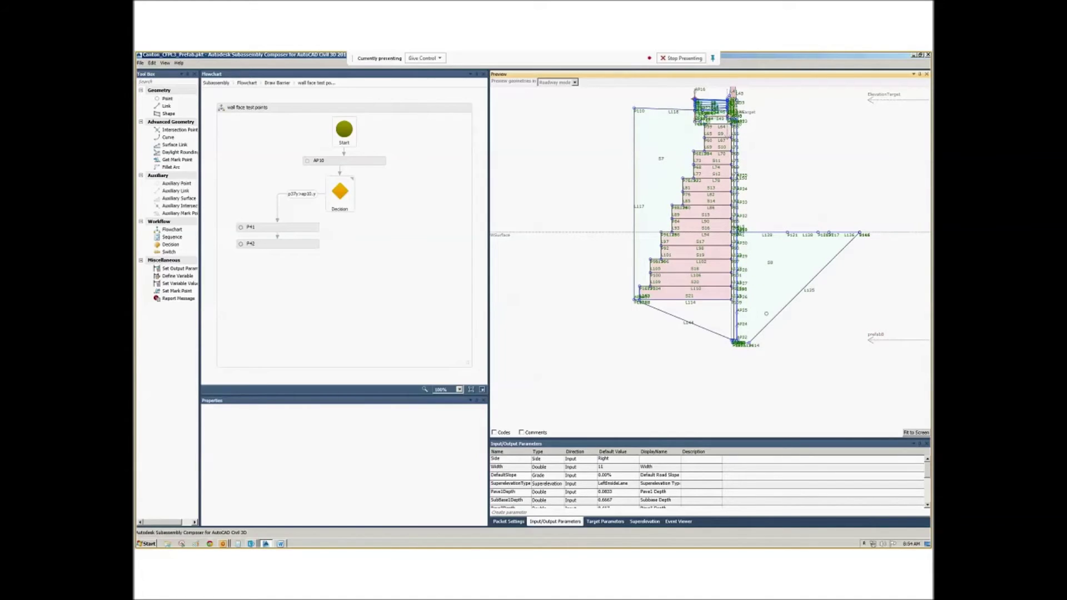
{"action": "left_click_drag", "start_coordinate": [503, 235], "coordinate": [503, 261]}
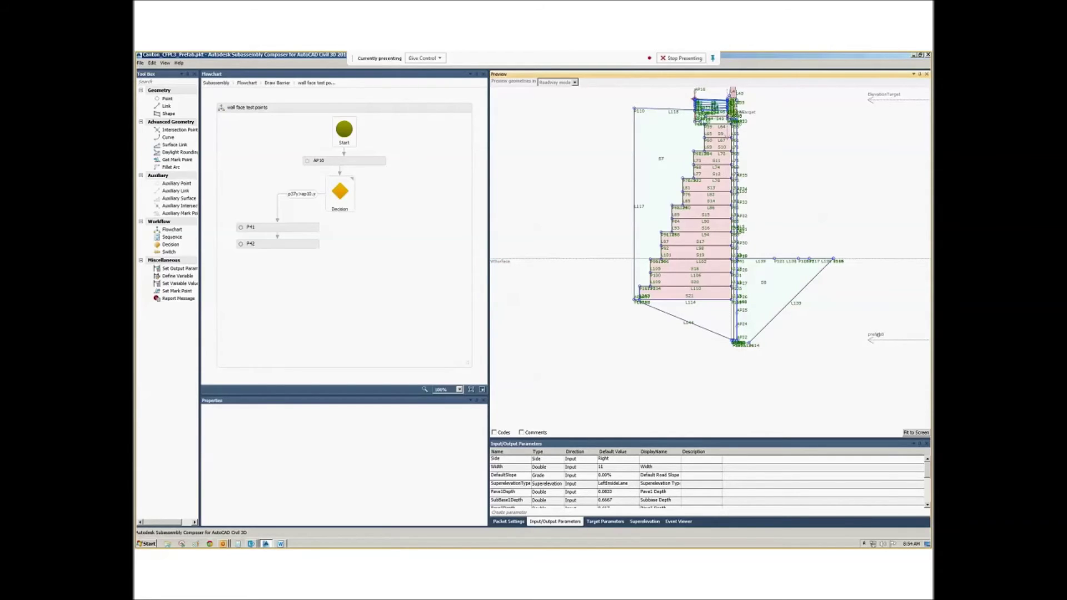
Raise the prefab0 and WSurface targets well above their original levels so the wall shrinks to a few blocks
{"action": "left_click_drag", "start_coordinate": [877, 334], "coordinate": [883, 297]}
{"action": "left_click_drag", "start_coordinate": [877, 297], "coordinate": [876, 297]}
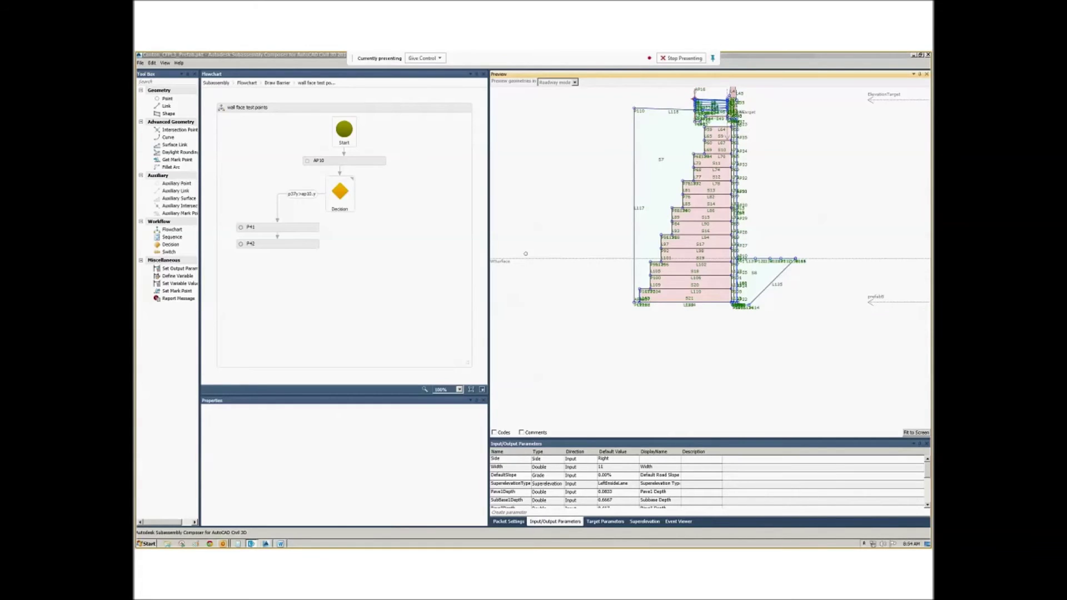
{"action": "mouse_move", "coordinate": [504, 260]}
{"action": "left_mouse_down"}
{"action": "mouse_move", "coordinate": [515, 153]}
{"action": "mouse_move", "coordinate": [518, 166]}
{"action": "left_mouse_up"}
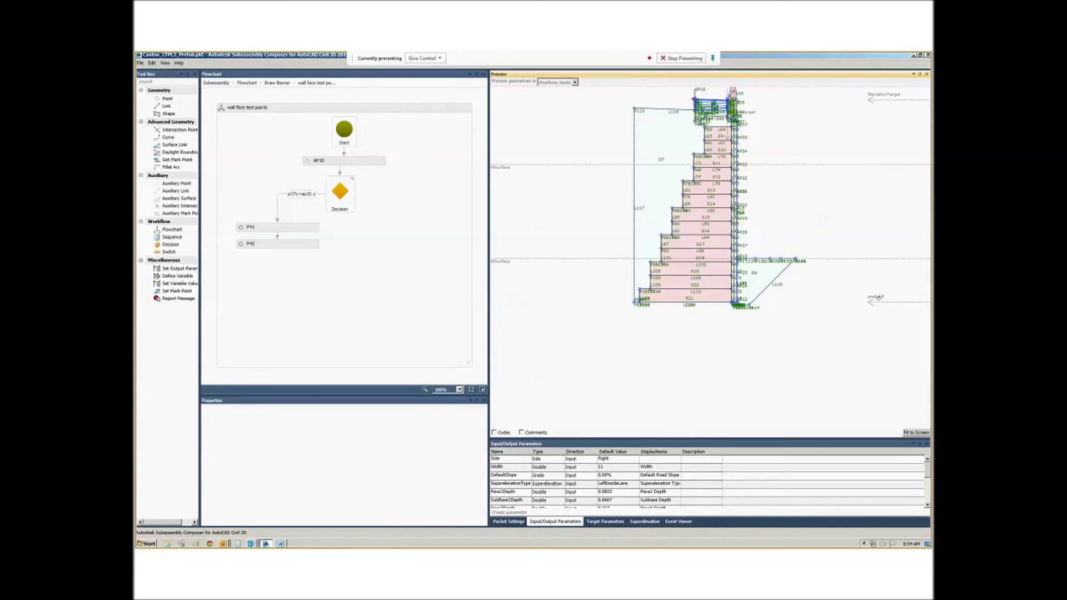
{"action": "left_click_drag", "start_coordinate": [878, 297], "coordinate": [881, 195]}
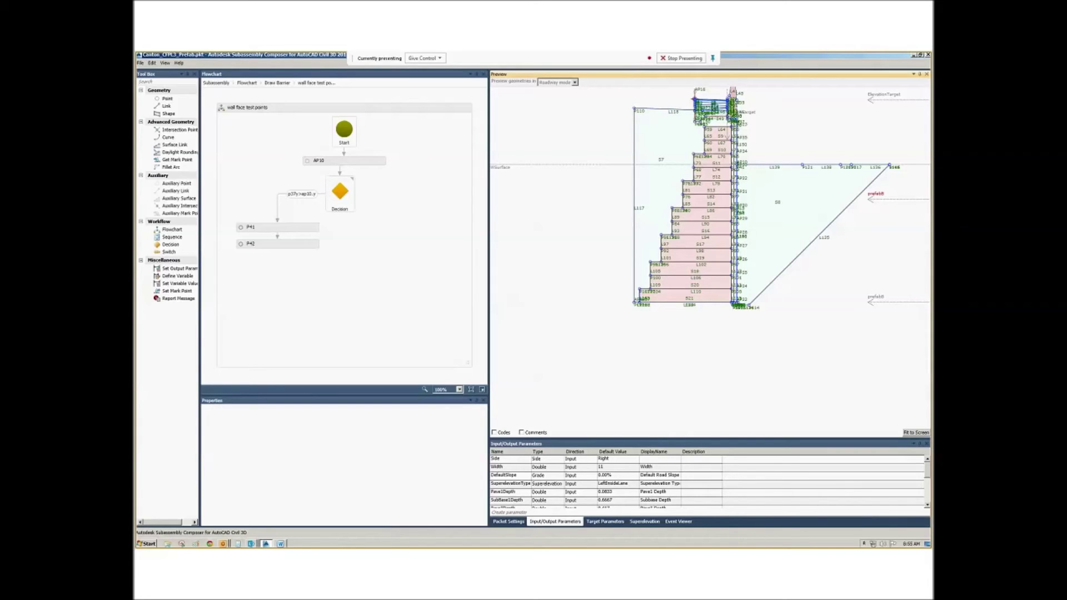
{"action": "left_click_drag", "start_coordinate": [881, 195], "coordinate": [881, 195]}
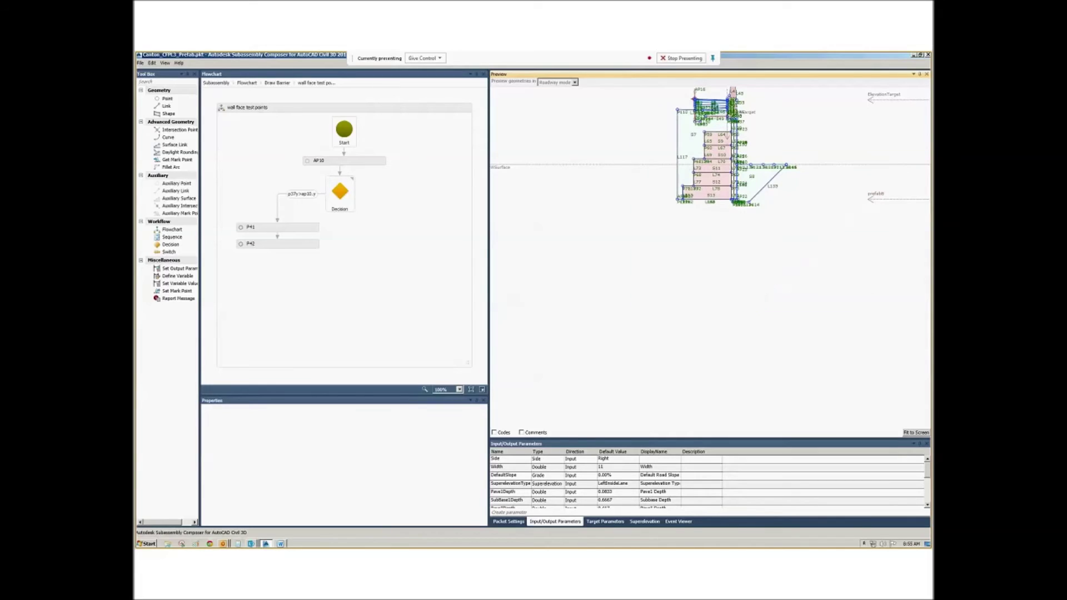
Fit the whole retaining wall preview to the screen
{"action": "left_click", "coordinate": [910, 437]}
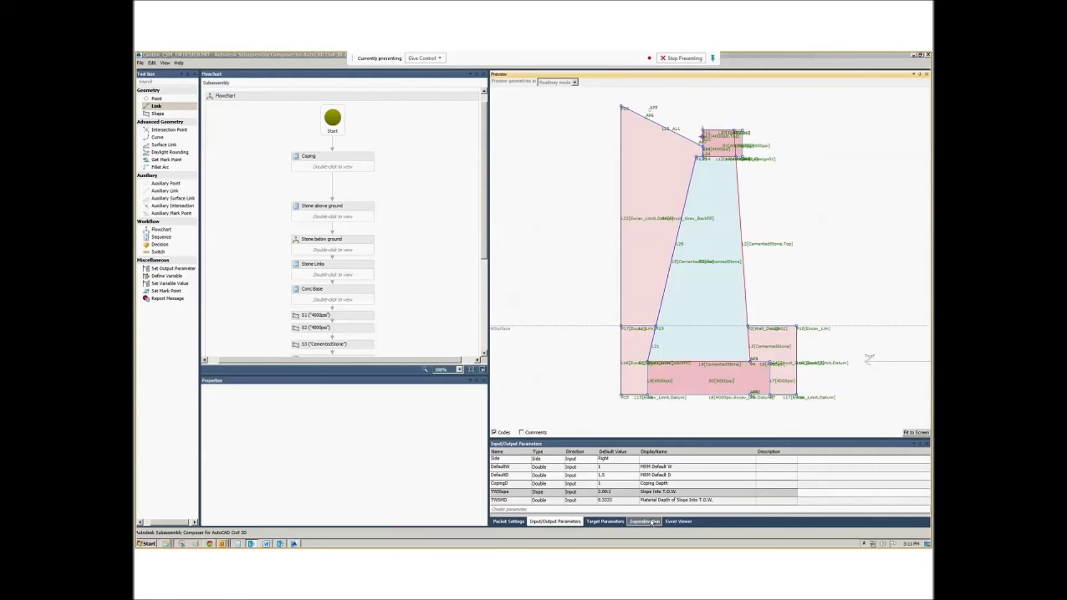
Show the masonry wall's Target Parameters, WSurface and TopF
{"action": "left_click", "coordinate": [605, 521]}
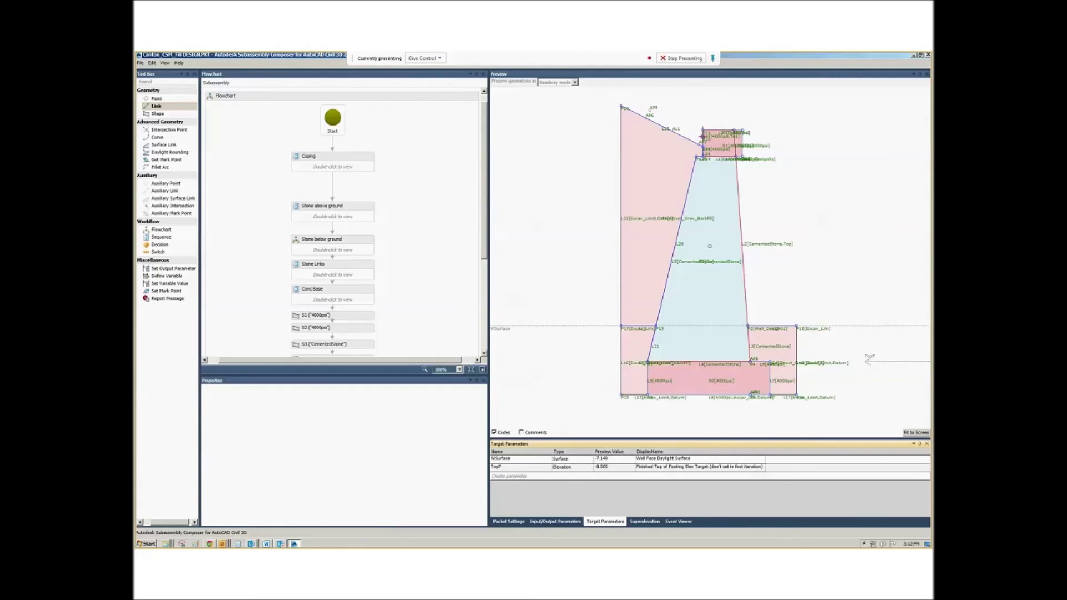
Show Input/Output Parameters: Side, DefaultW, DefaultD, CopingD, TWSlope and TWSMD
{"action": "left_click", "coordinate": [566, 523]}
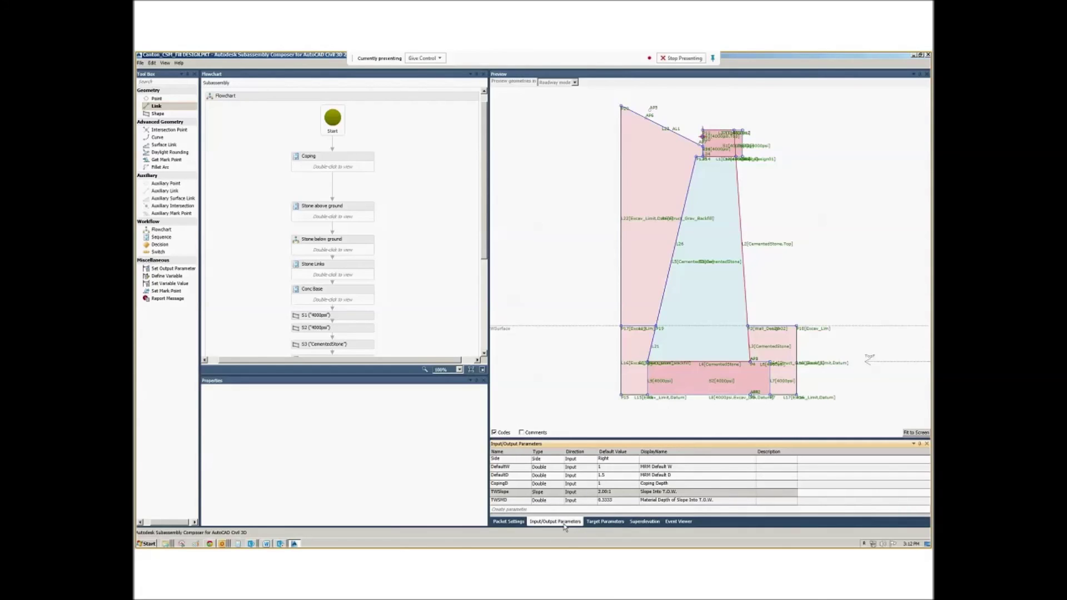